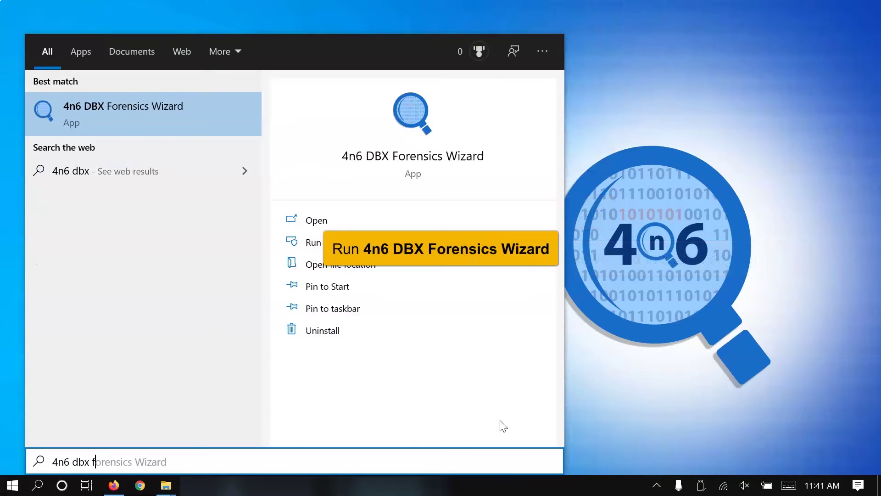
type("forensics wizard")
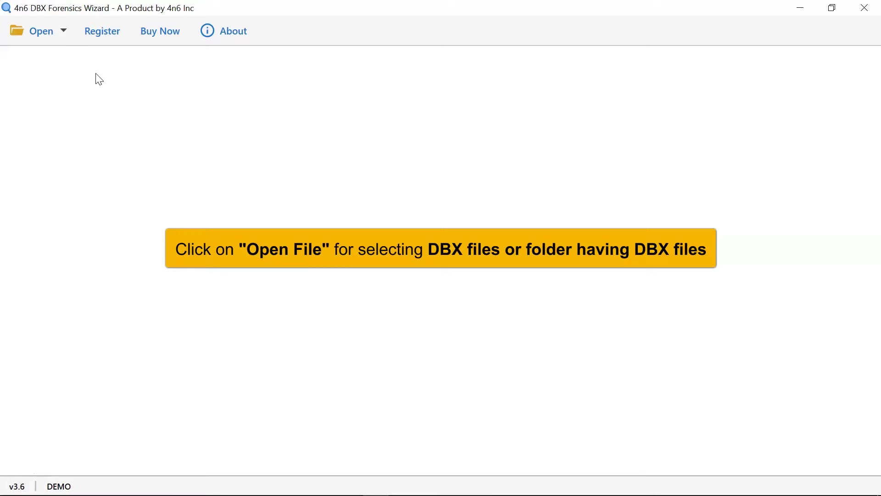
- Choose the DBX folder under E:\Data files and load it so its five mailboxes appear
left_click(61, 35)
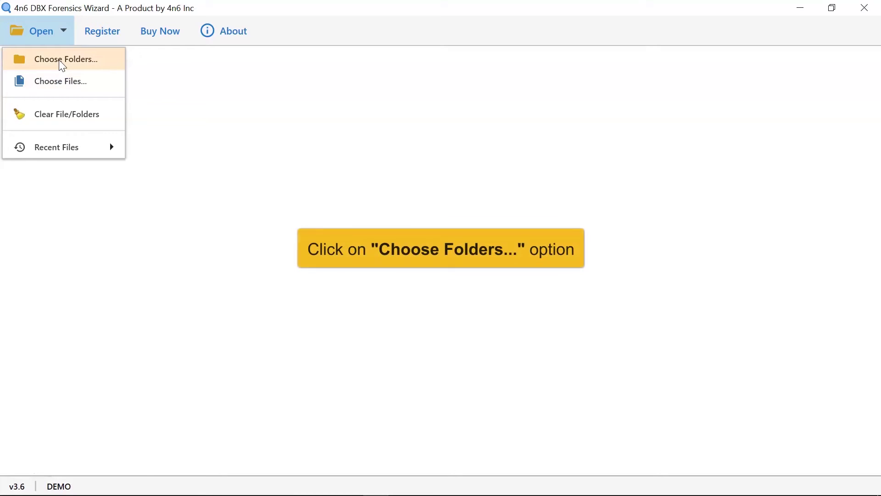
left_click(59, 59)
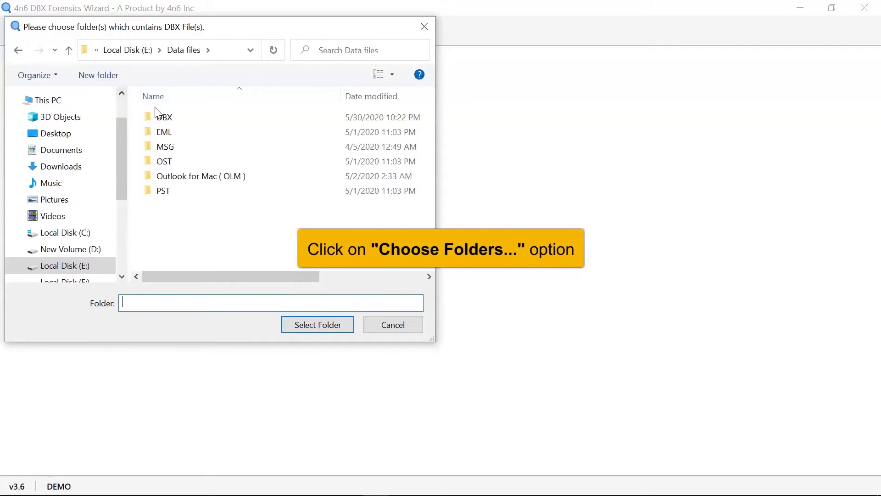
left_click(165, 119)
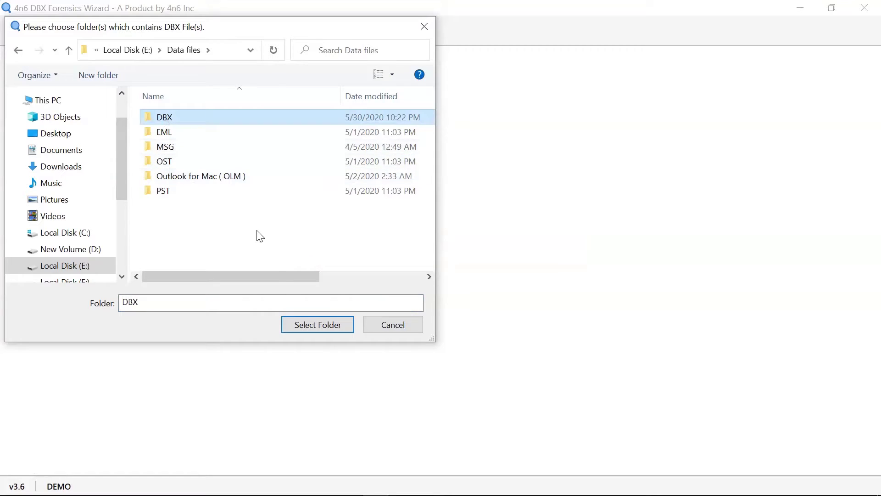
left_click(295, 321)
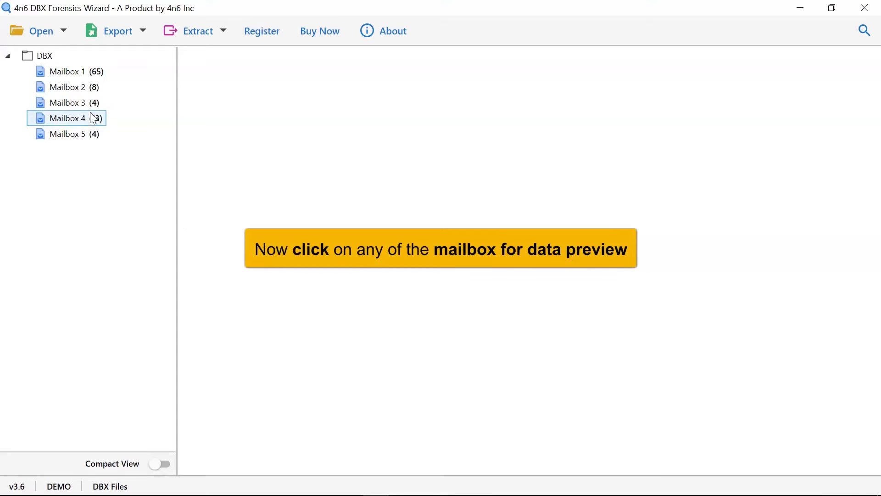
- Browse Mailbox 1 and Mailbox 2, then read the Fw: Tasación 136259 message
left_click(73, 78)
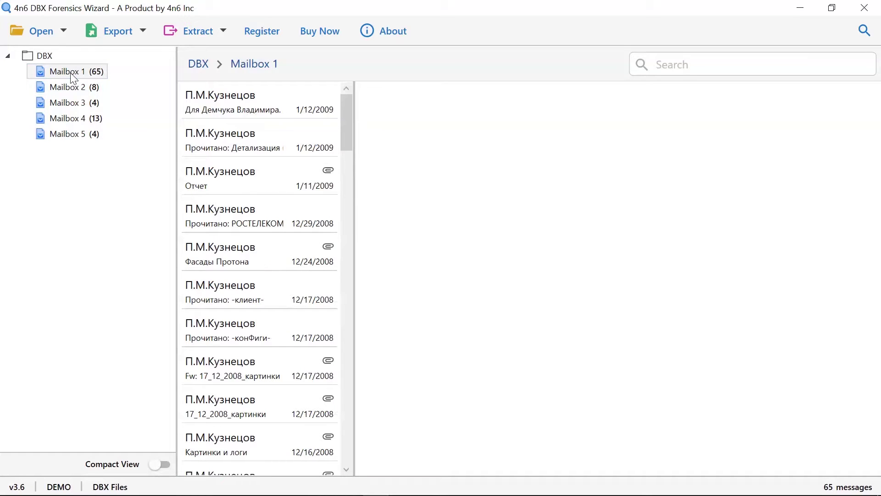
left_click(73, 77)
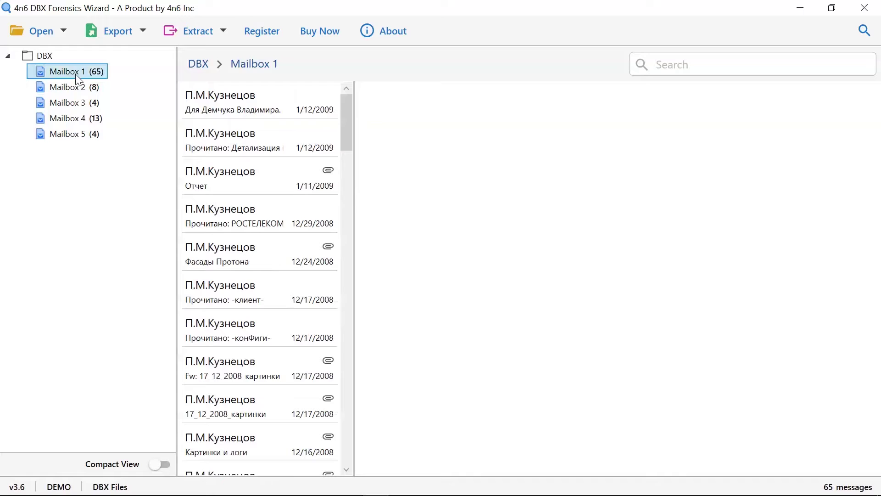
left_click(75, 83)
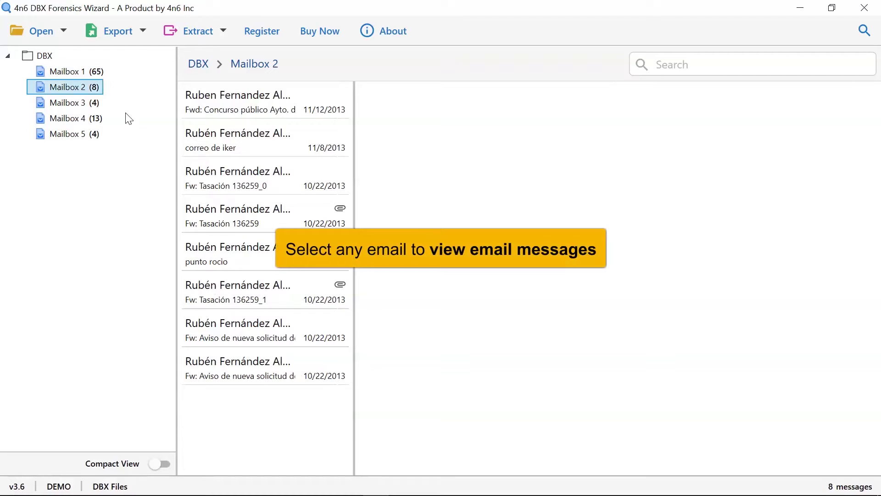
left_click(295, 208)
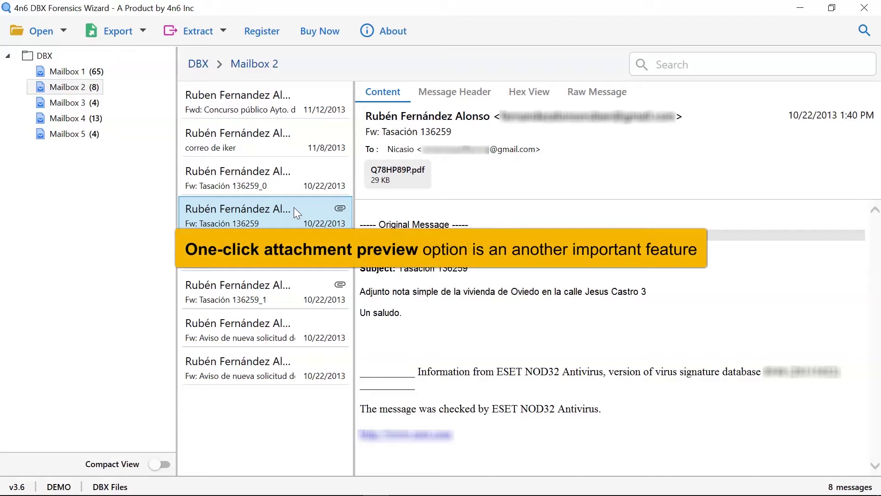
- Check the attached PDF's options, dismiss them, and show the available export formats
right_click(367, 175)
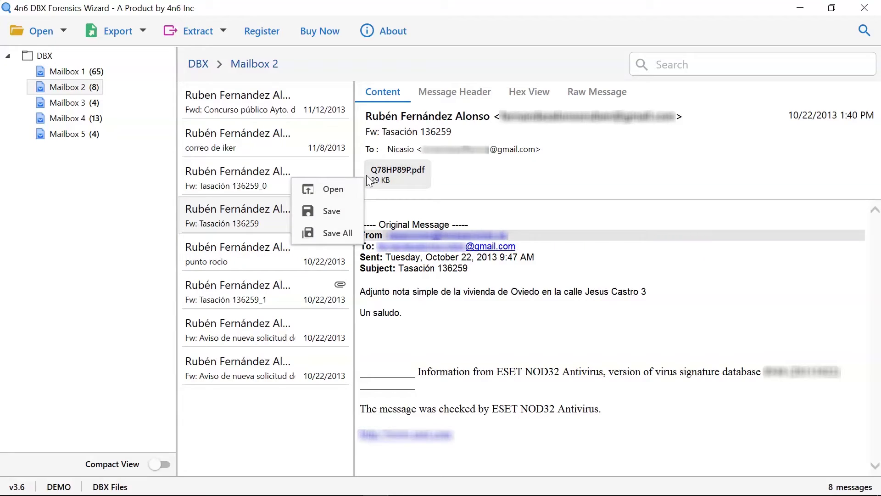
key("Escape")
left_click(144, 28)
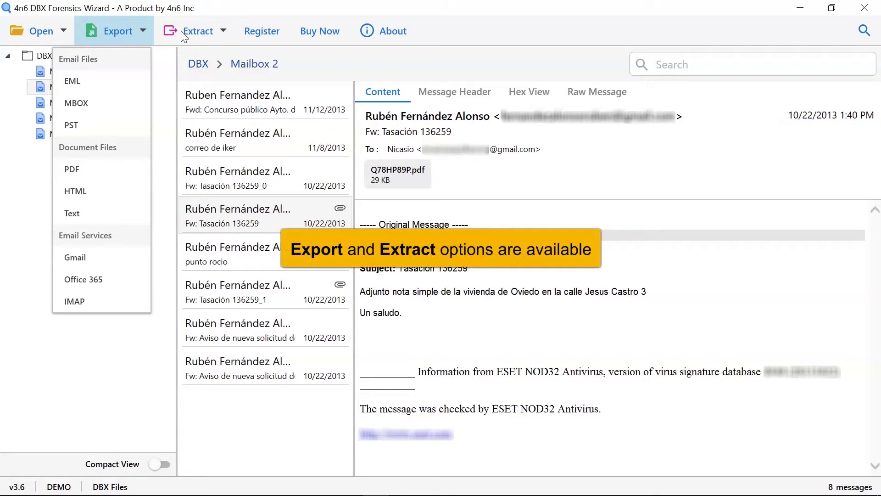
- Choose PDF as the export format, toggling Mailbox 1 off and back on so all five mailboxes stay selected
left_click(222, 32)
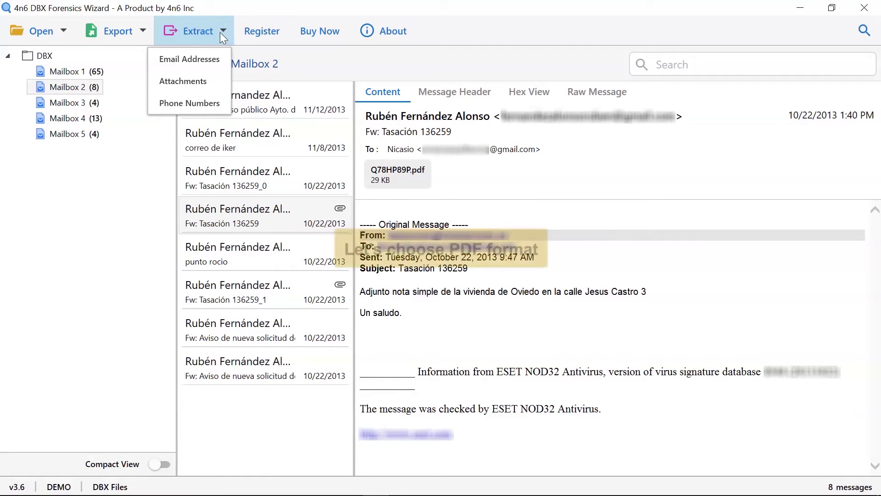
left_click(135, 32)
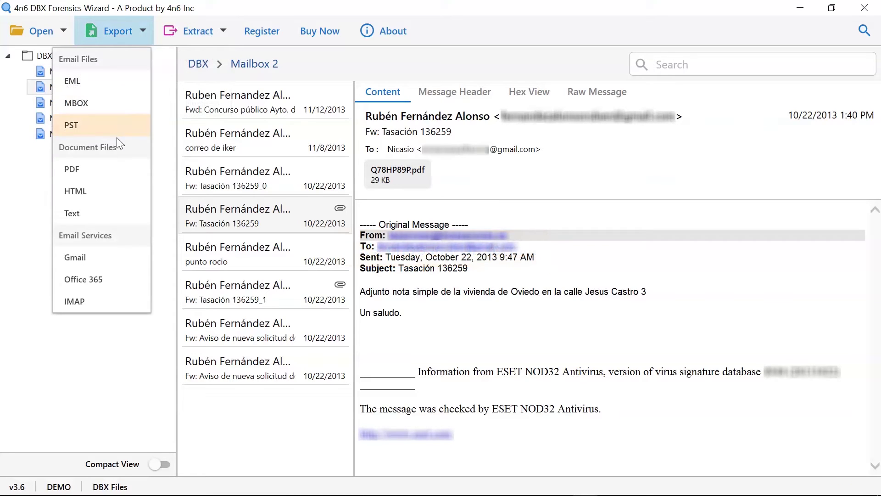
left_click(104, 170)
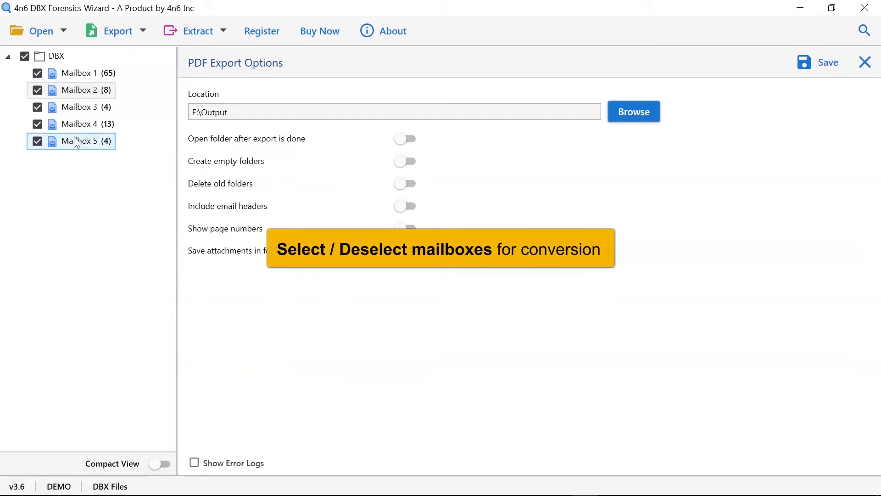
left_click(37, 75)
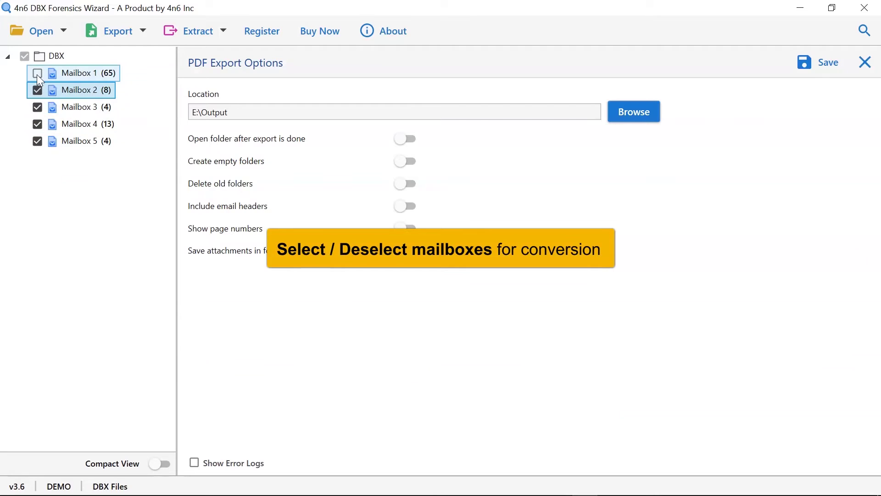
left_click(37, 74)
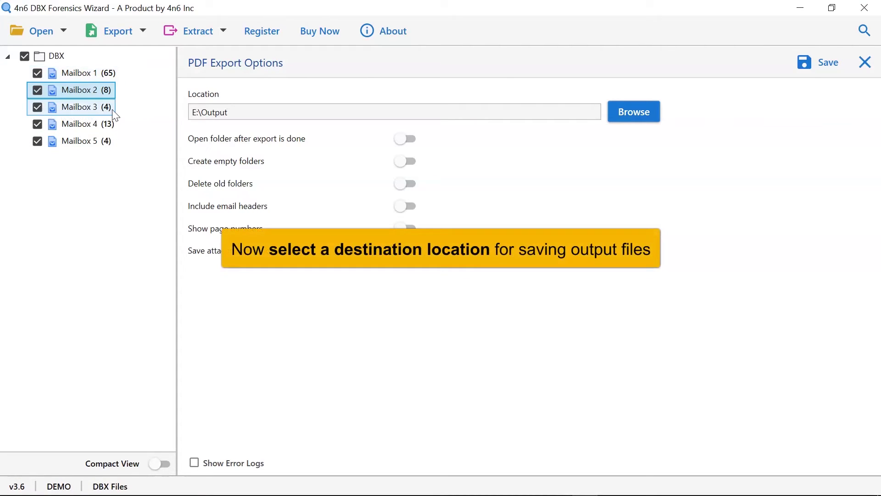
left_click(626, 111)
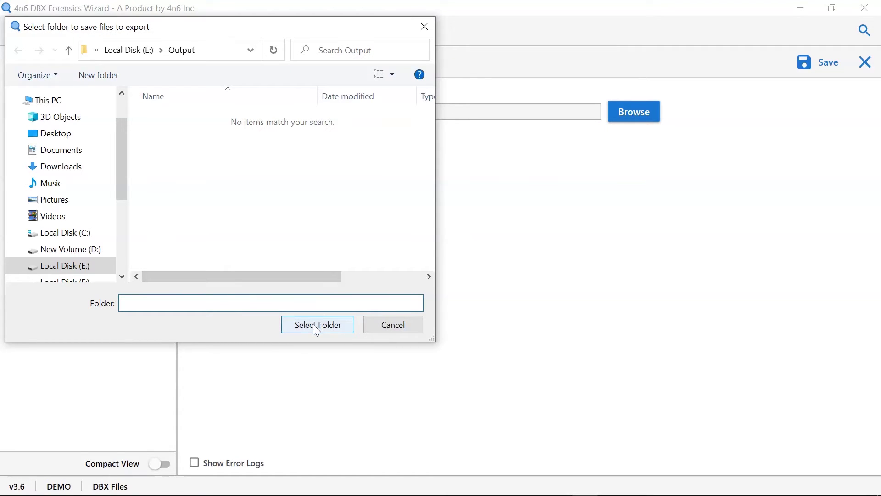
left_click(314, 326)
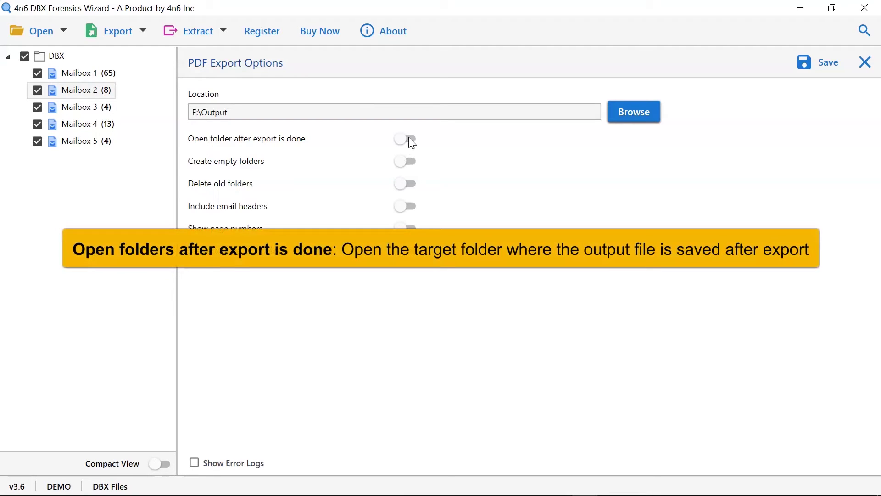
- Toggle 'Open folder after export' and 'Create empty folders' on and back off
left_click(408, 139)
left_click(408, 139)
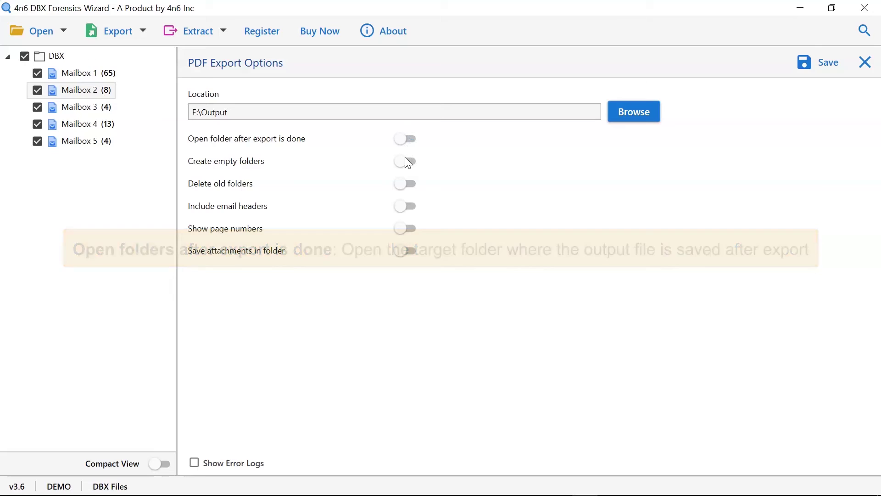
left_click(405, 161)
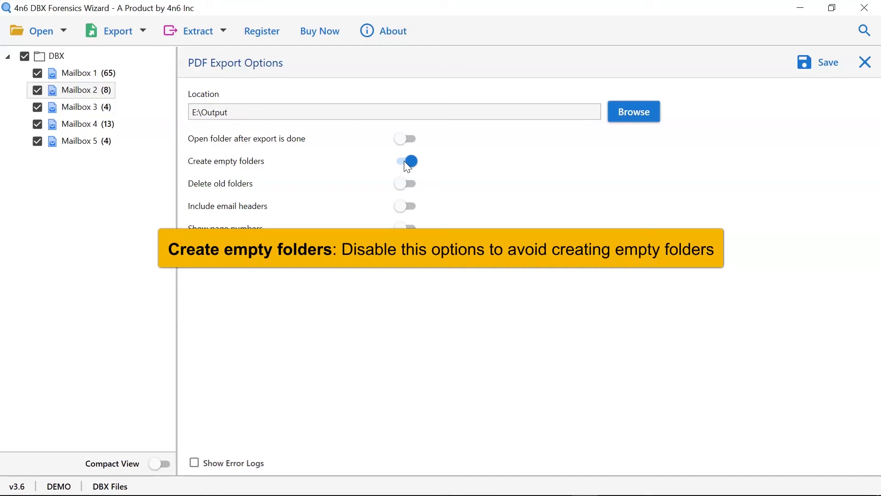
left_click(406, 164)
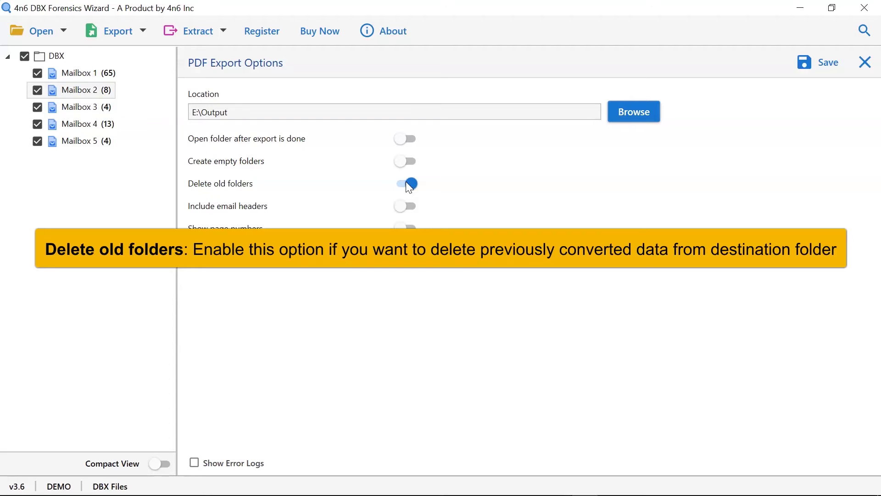
- Switch off 'Delete old folders' for the PDF export
left_click(408, 185)
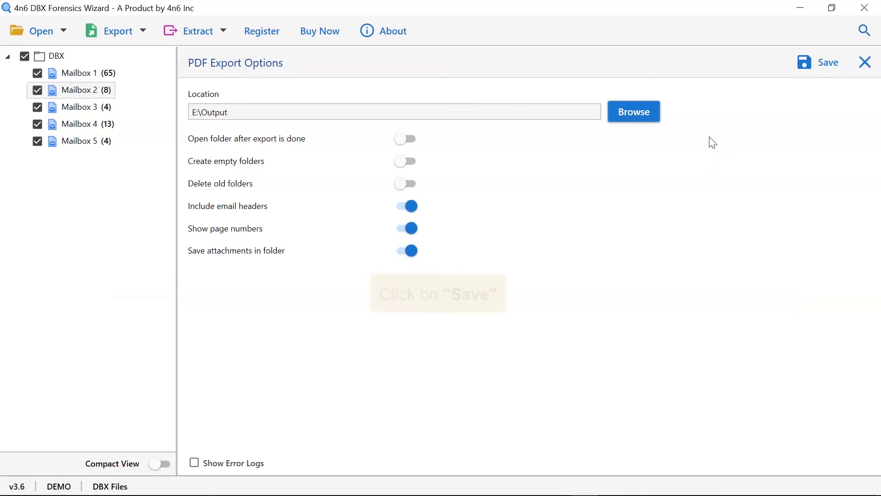
- Save the mailboxes as PDF to E:\Output and acknowledge the Demo Edition 10-item limit notice
left_click(807, 58)
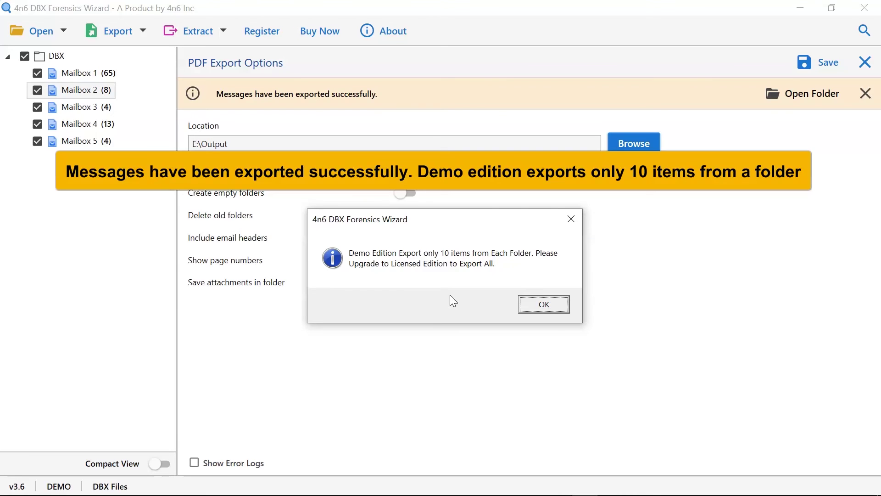
left_click(539, 304)
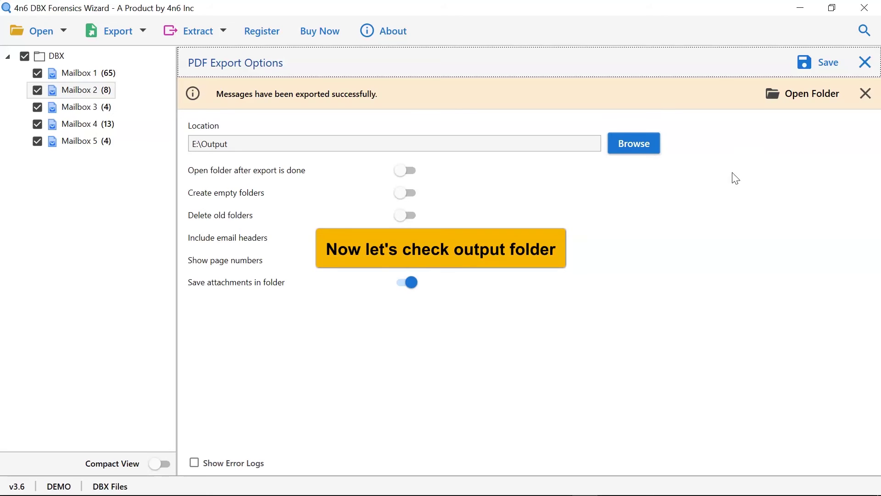
- Browse the output through DBX to Mailbox 2, view its Attachments folder, and return to Mailbox 2
left_click(770, 96)
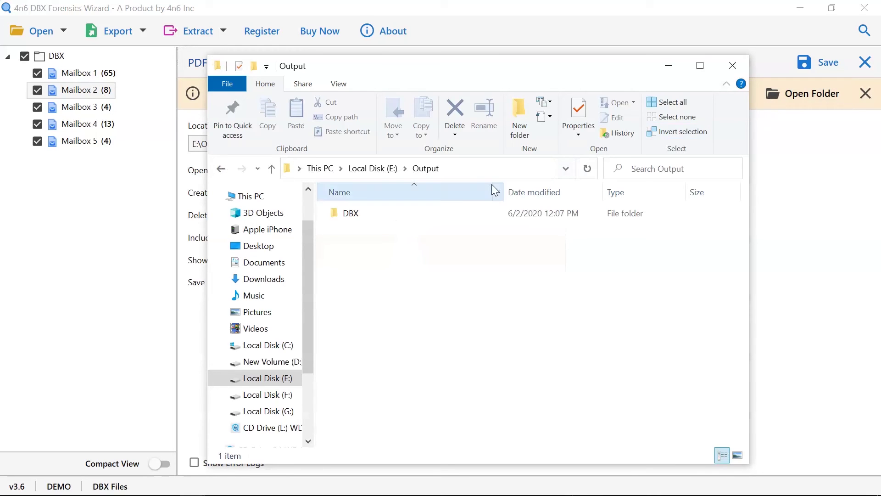
double_click(376, 209)
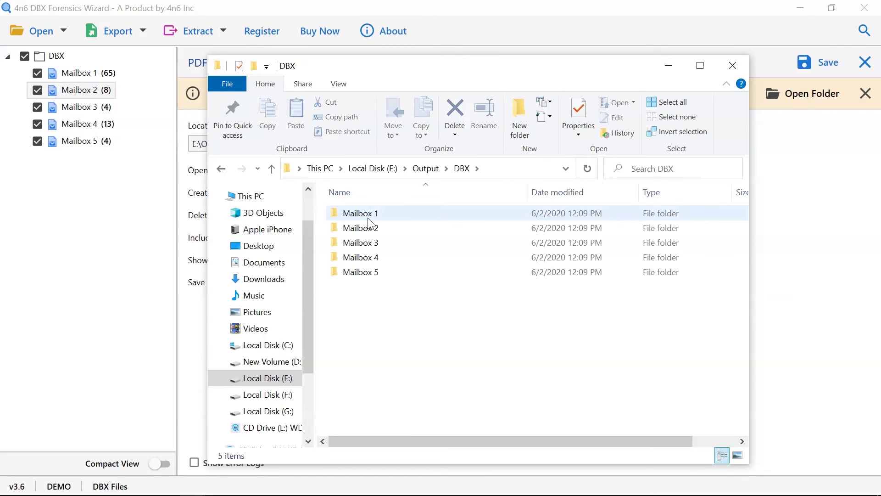
double_click(359, 229)
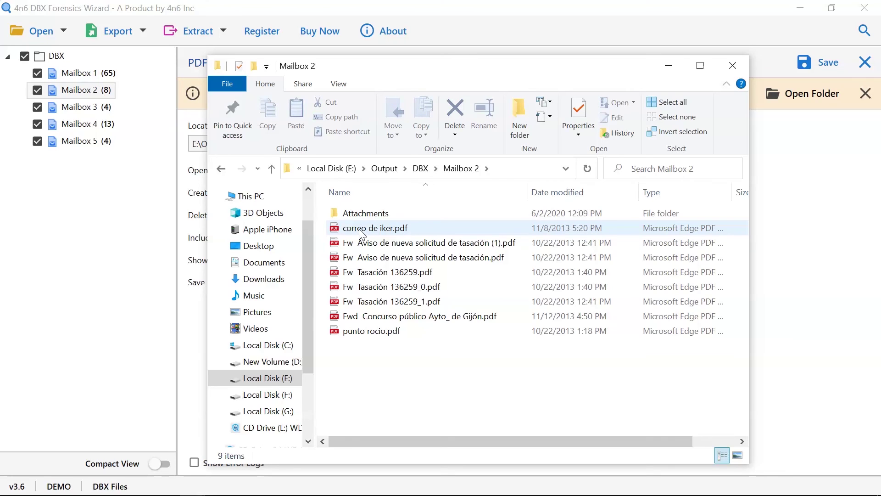
double_click(363, 215)
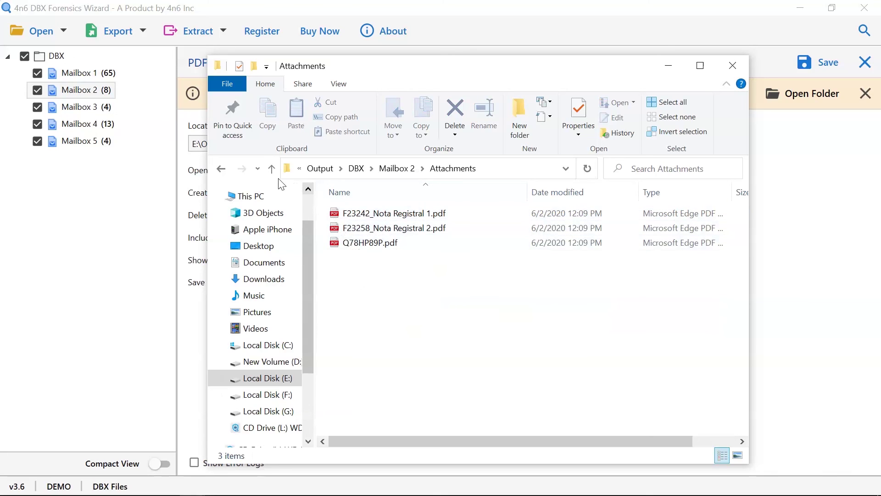
left_click(221, 168)
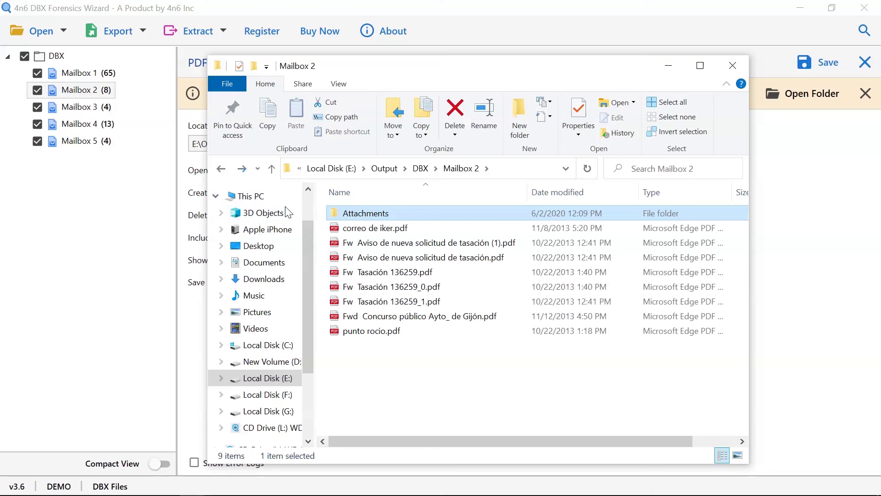